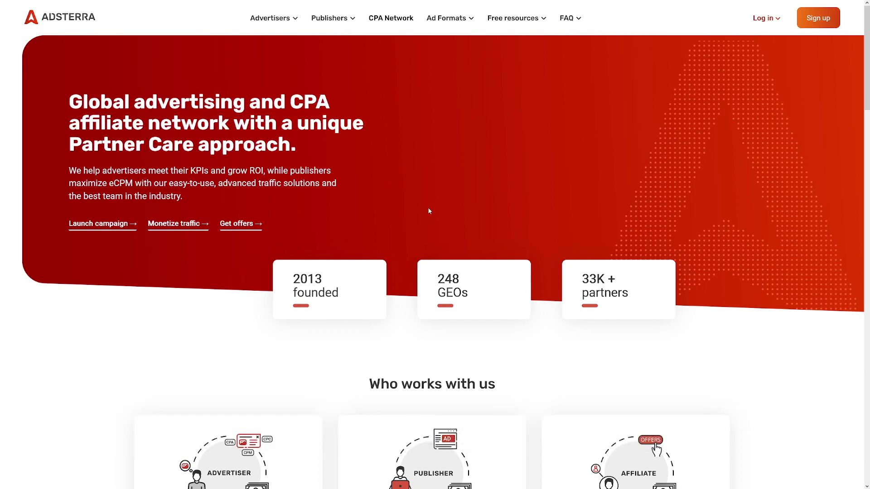
Step: Note the 2013 founding statistic, then go to the CPA Affiliate Network page's Verticals list, including ANTIVIRUS
{"action": "left_click_drag", "start_coordinate": [308, 280], "coordinate": [339, 294]}
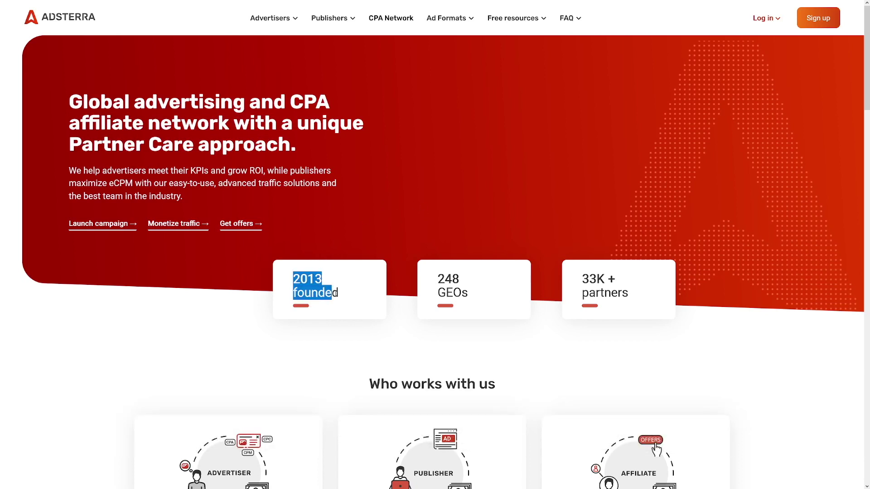
{"action": "left_click", "coordinate": [344, 297]}
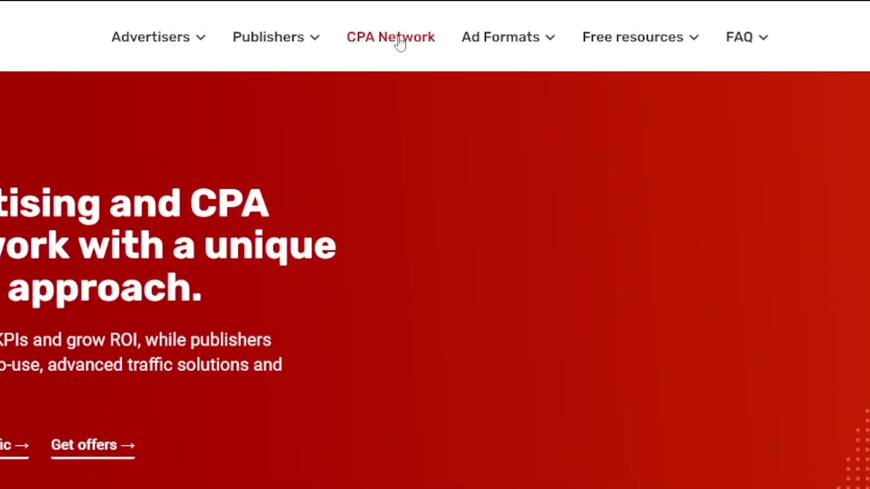
{"action": "left_click", "coordinate": [399, 40]}
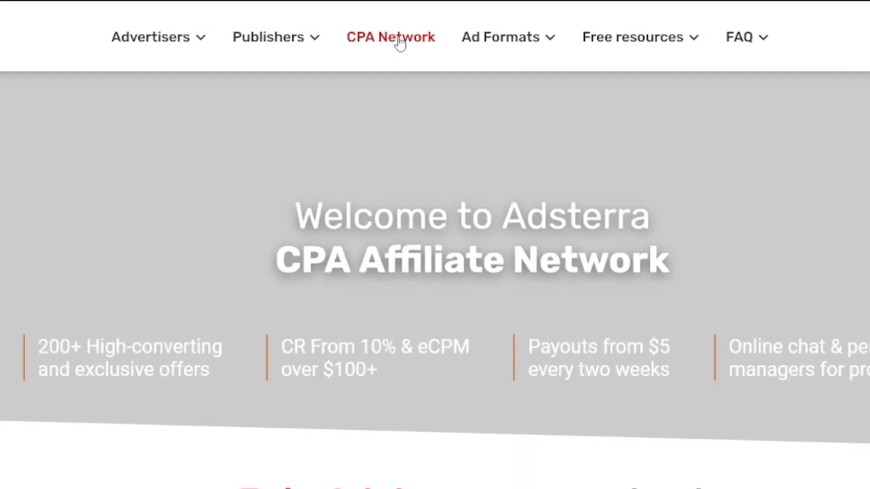
{"action": "scroll", "coordinate": [333, 174], "scroll_direction": "down", "scroll_amount": 4}
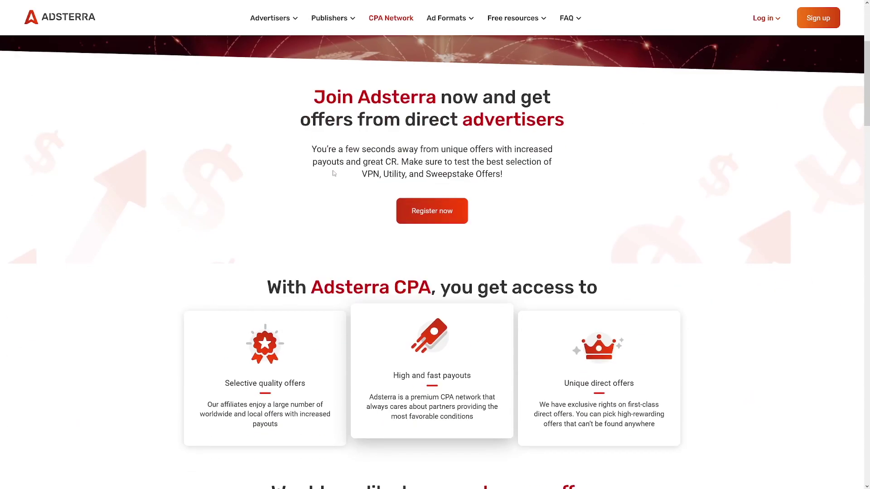
{"action": "scroll", "coordinate": [334, 173], "scroll_direction": "down", "scroll_amount": 15}
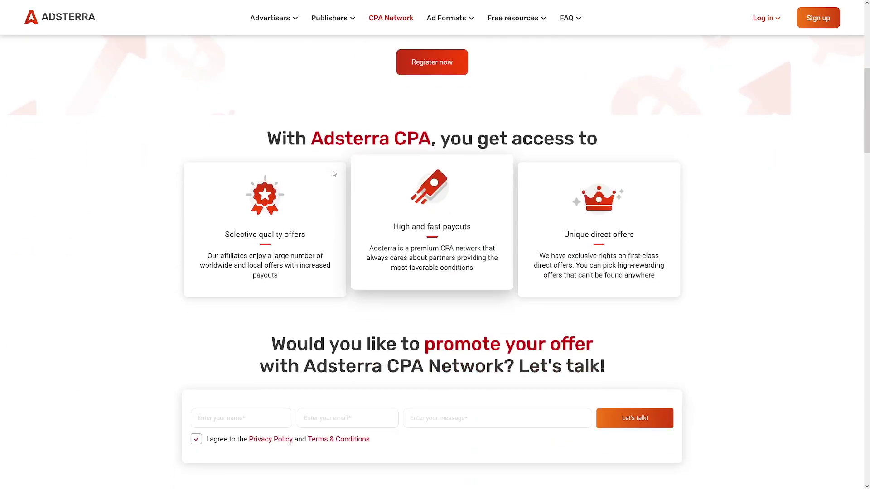
{"action": "scroll", "coordinate": [333, 173], "scroll_direction": "down", "scroll_amount": 2}
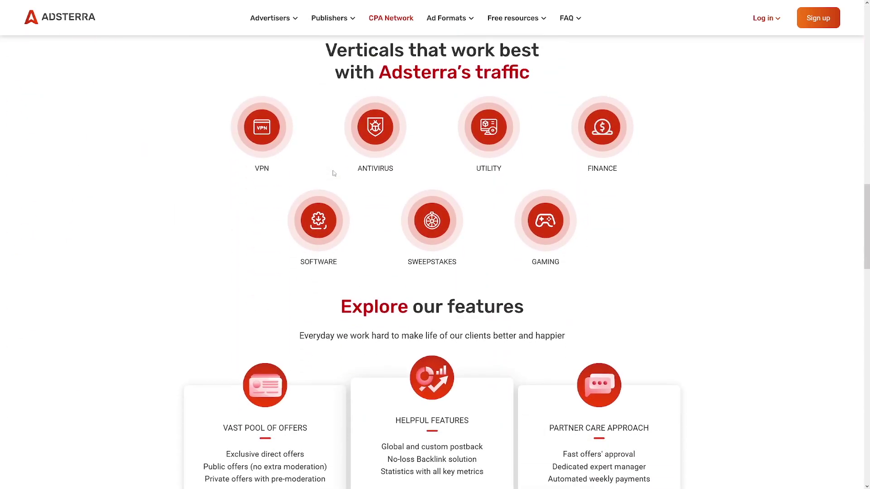
{"action": "scroll", "coordinate": [334, 174], "scroll_direction": "up", "scroll_amount": 2}
{"action": "left_click_drag", "start_coordinate": [341, 270], "coordinate": [383, 266]}
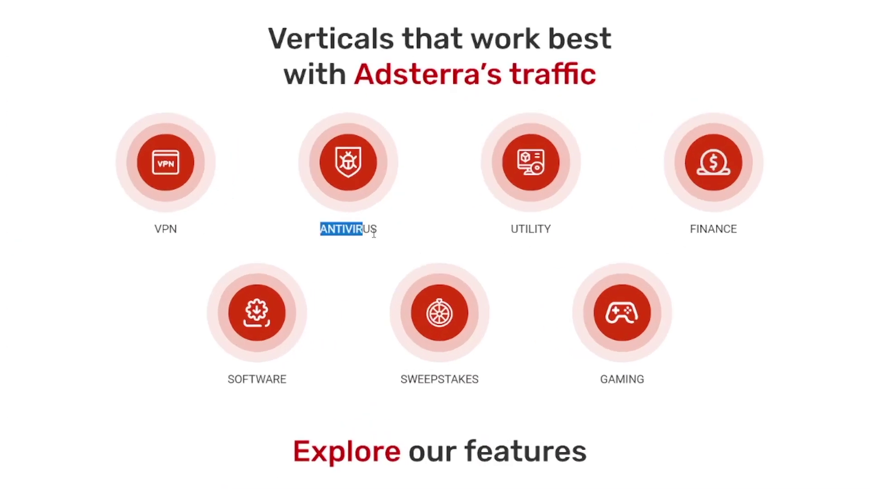
{"action": "left_click", "coordinate": [411, 273]}
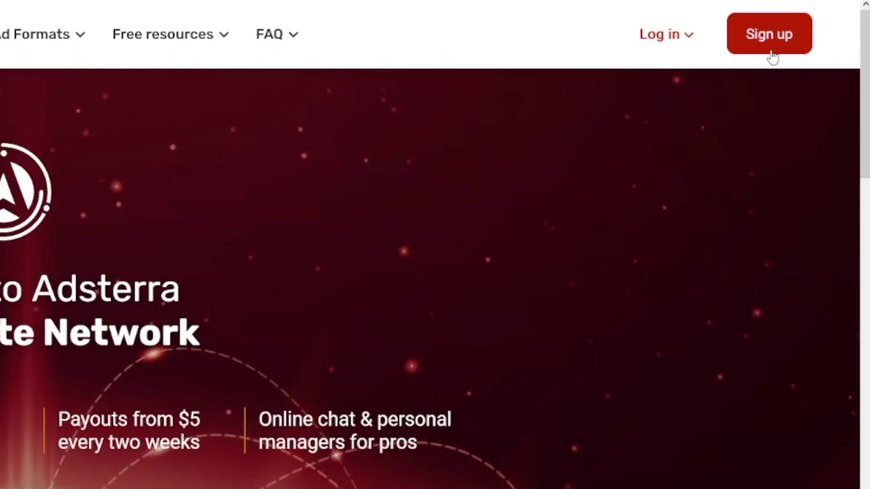
Step: Bring up Adsterra's sign-up choices and review the As an Affiliate option and its description
{"action": "left_click", "coordinate": [772, 51]}
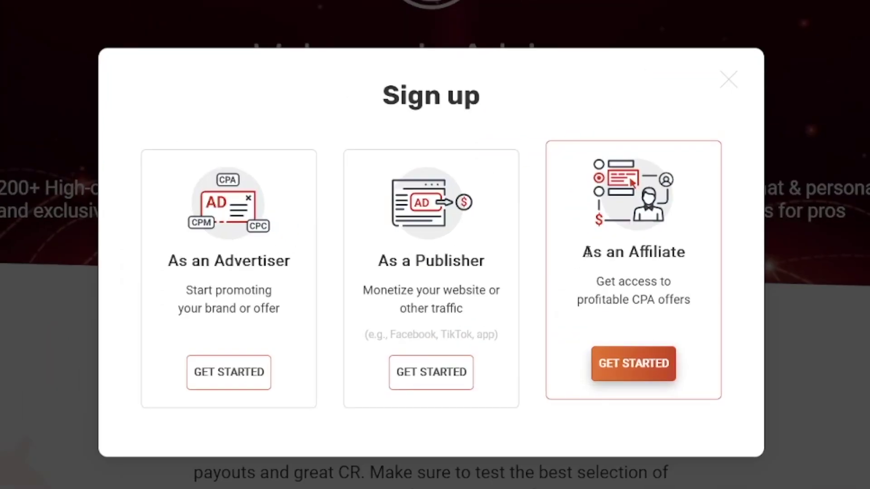
{"action": "left_click_drag", "start_coordinate": [585, 252], "coordinate": [686, 253]}
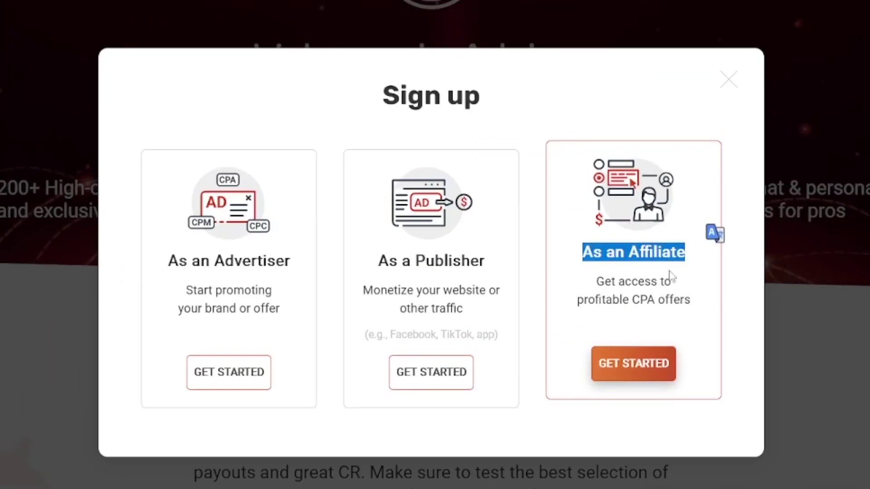
{"action": "left_click", "coordinate": [608, 290]}
{"action": "left_click_drag", "start_coordinate": [621, 281], "coordinate": [680, 301]}
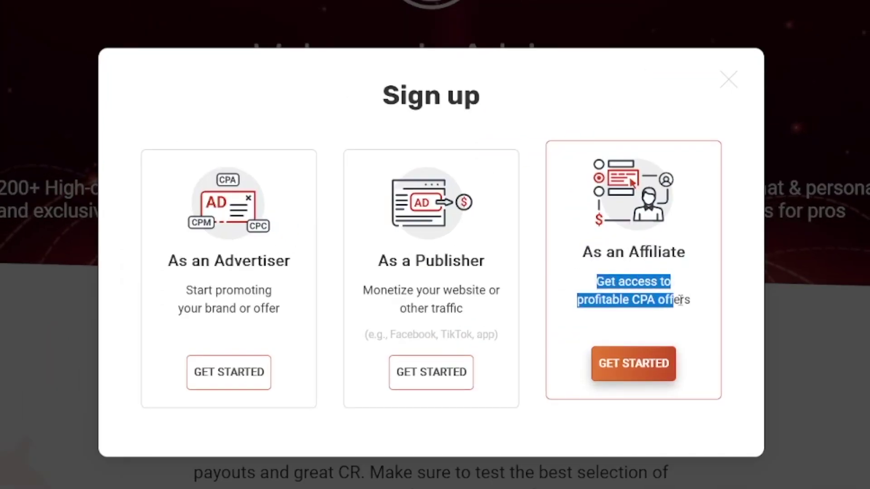
{"action": "left_click", "coordinate": [691, 301]}
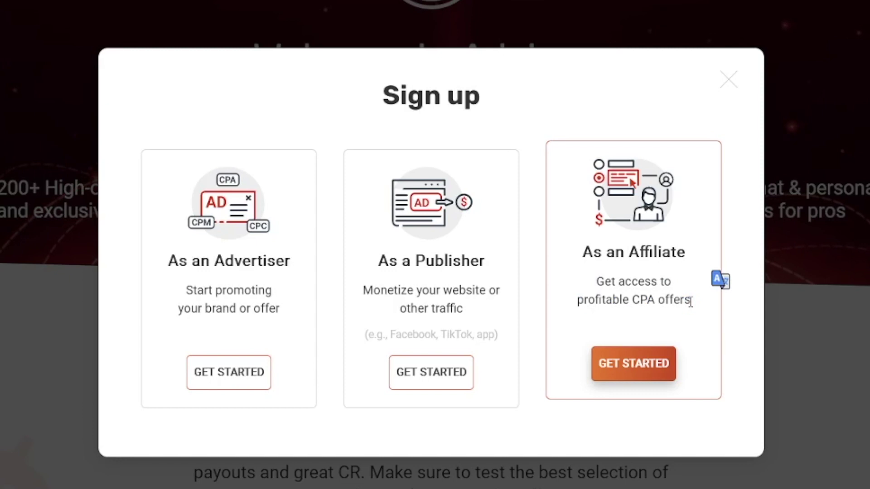
Step: Start the affiliate sign-up and look through the payment method list without choosing one
{"action": "left_click", "coordinate": [630, 373]}
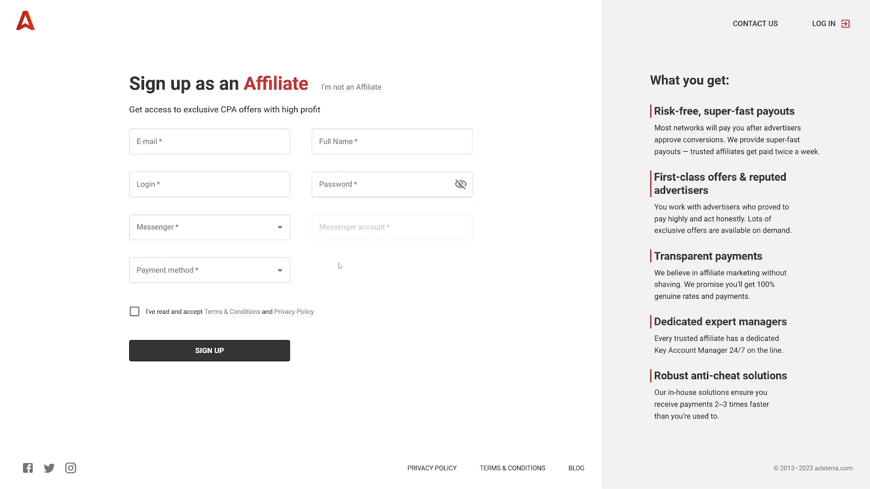
{"action": "left_click", "coordinate": [277, 269]}
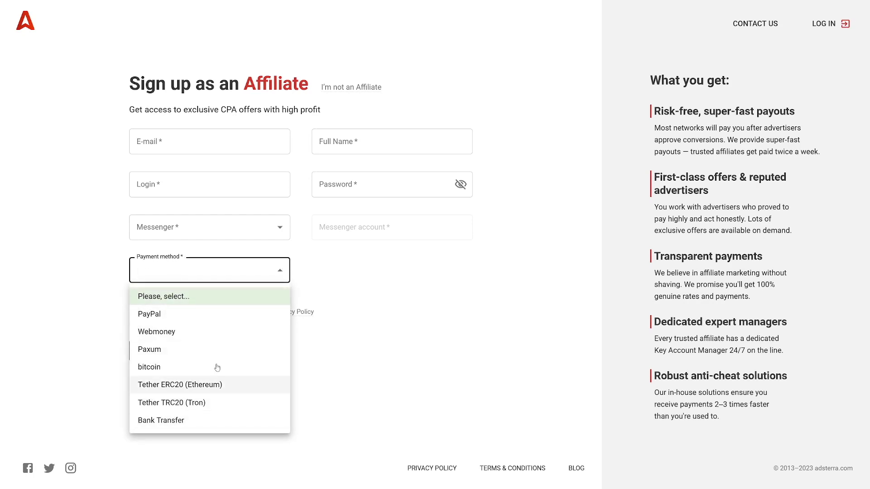
{"action": "left_click", "coordinate": [450, 320]}
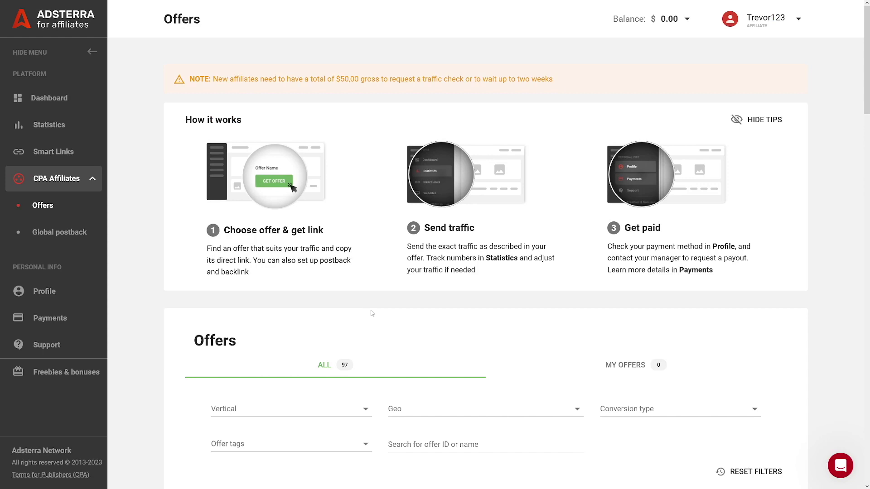
Step: Review the three affiliate steps shown: Choose offer & get link, Send traffic, and Get paid
{"action": "left_click_drag", "start_coordinate": [224, 230], "coordinate": [327, 235]}
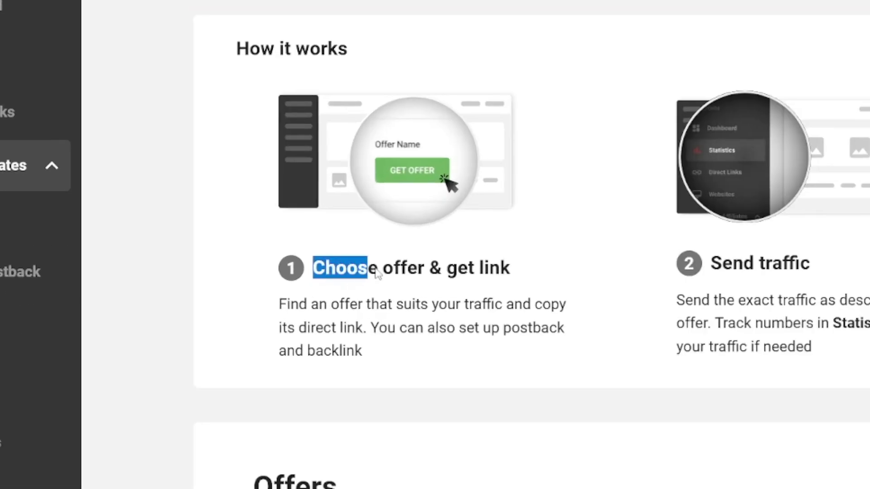
{"action": "left_click", "coordinate": [518, 278]}
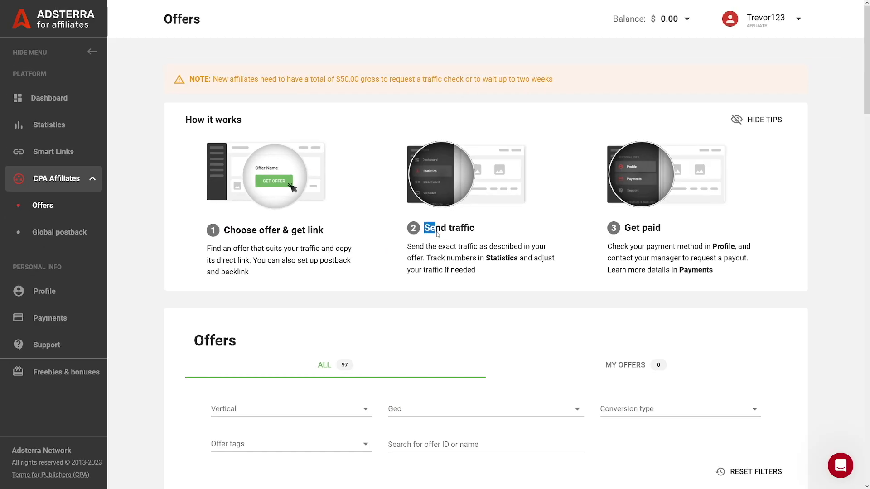
{"action": "left_click_drag", "start_coordinate": [438, 233], "coordinate": [472, 234]}
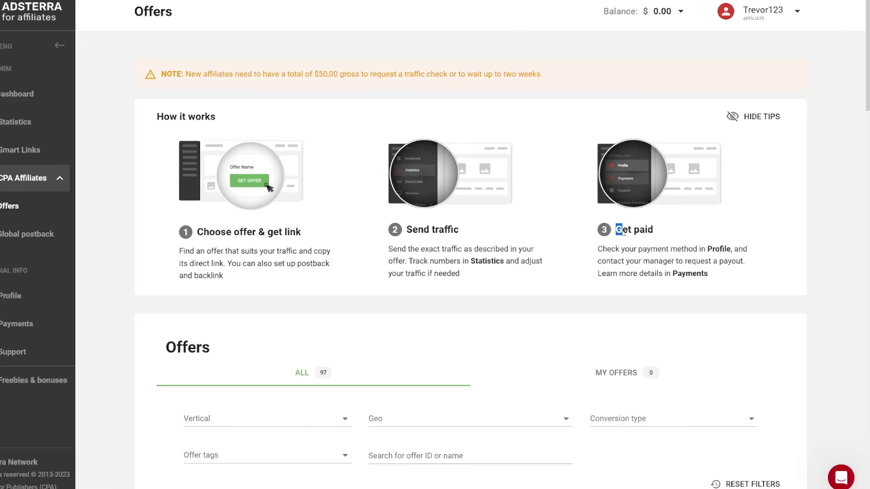
{"action": "left_click_drag", "start_coordinate": [689, 271], "coordinate": [738, 277]}
{"action": "left_click_drag", "start_coordinate": [475, 271], "coordinate": [503, 275]}
{"action": "left_click", "coordinate": [524, 286]}
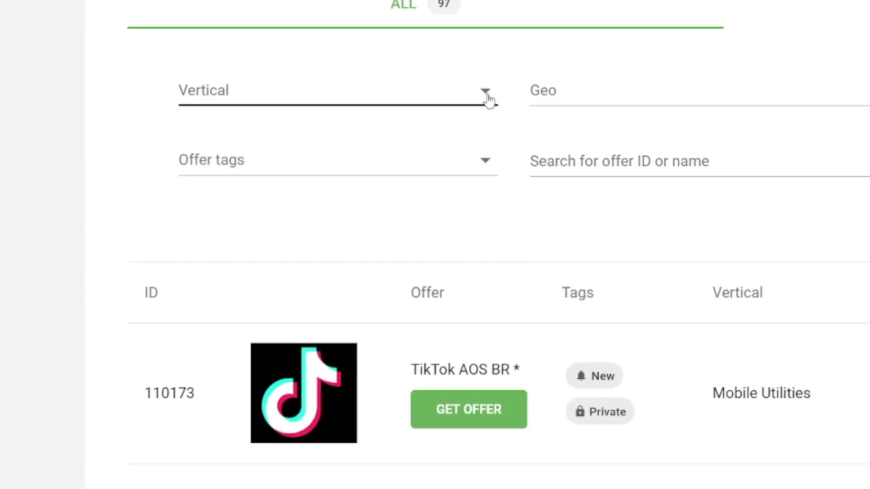
Step: Filter offers to the Lead Gen, Sweepstakes and Dating verticals, leaving 27 offers
{"action": "left_click", "coordinate": [488, 99]}
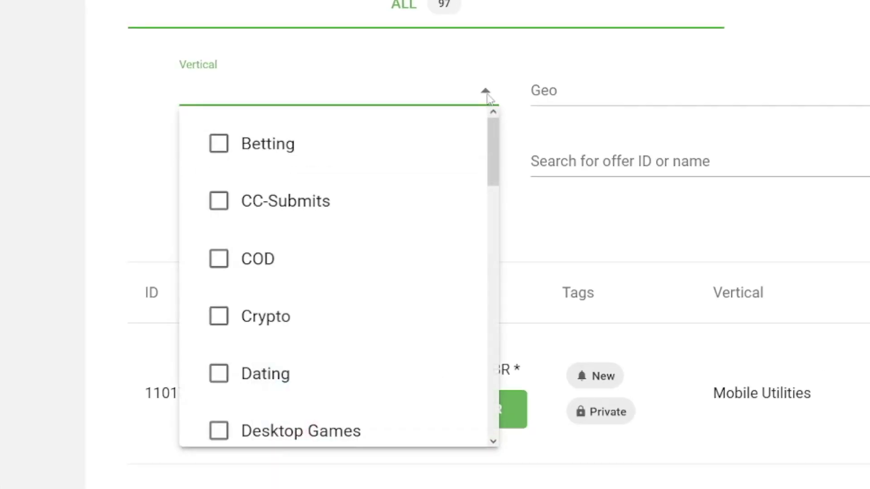
{"action": "scroll", "coordinate": [421, 266], "scroll_direction": "down", "scroll_amount": 2}
{"action": "scroll", "coordinate": [402, 252], "scroll_direction": "down", "scroll_amount": 9}
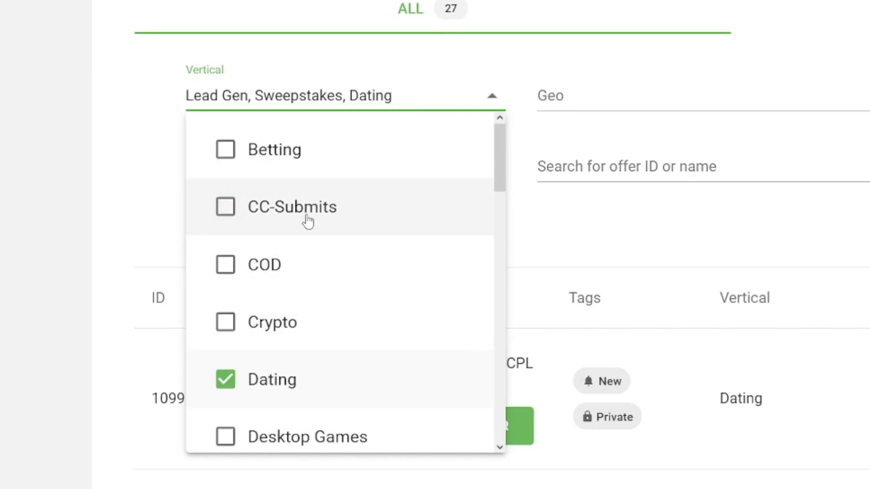
{"action": "left_click", "coordinate": [722, 233]}
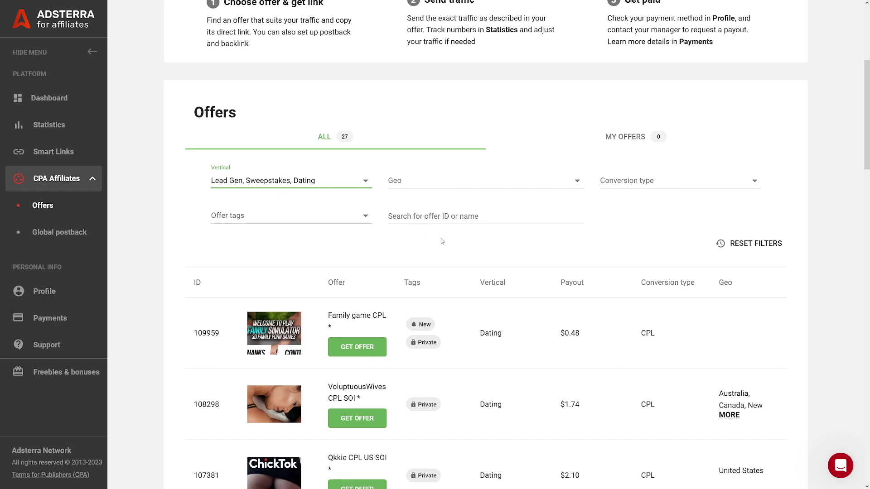
{"action": "scroll", "coordinate": [482, 242], "scroll_direction": "down", "scroll_amount": 4}
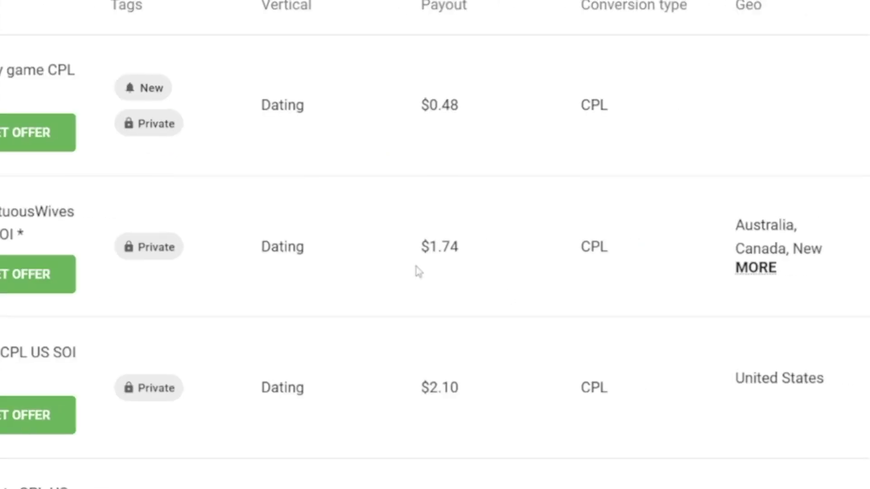
Step: Inspect the sweepstakes offers, noting a $1.74 payout and Win amazon 1000 pounds direct at $2.24
{"action": "left_click_drag", "start_coordinate": [435, 250], "coordinate": [468, 252]}
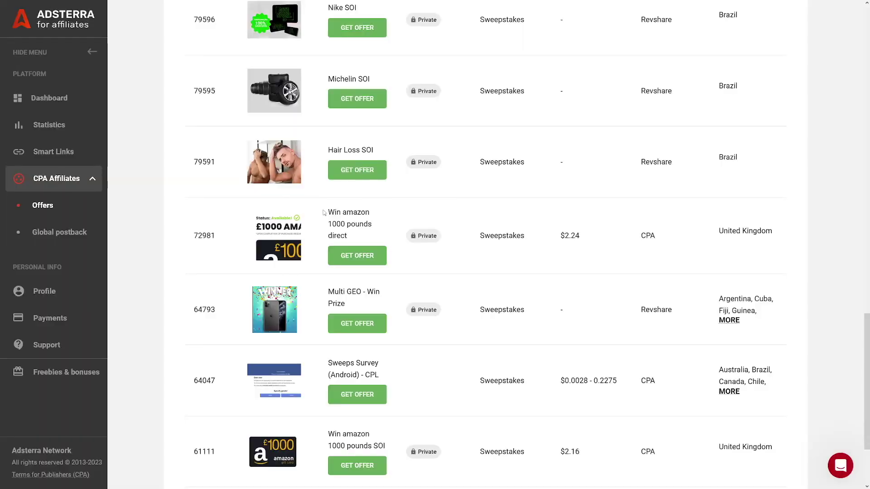
{"action": "left_click_drag", "start_coordinate": [334, 214], "coordinate": [386, 259]}
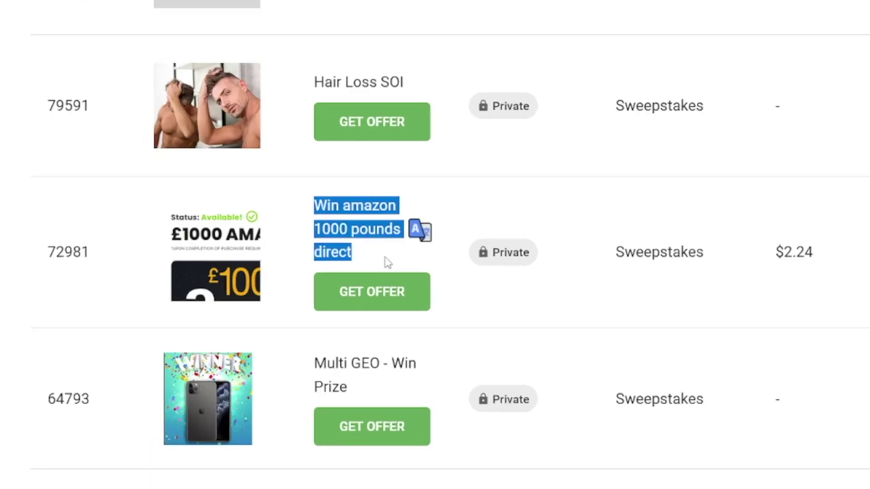
{"action": "left_click", "coordinate": [387, 258]}
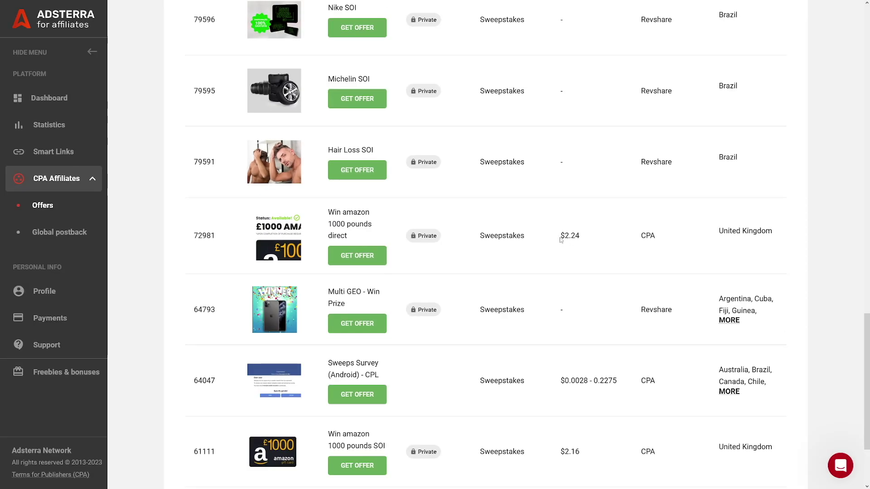
{"action": "left_click_drag", "start_coordinate": [560, 240], "coordinate": [577, 238]}
{"action": "left_click", "coordinate": [585, 238]}
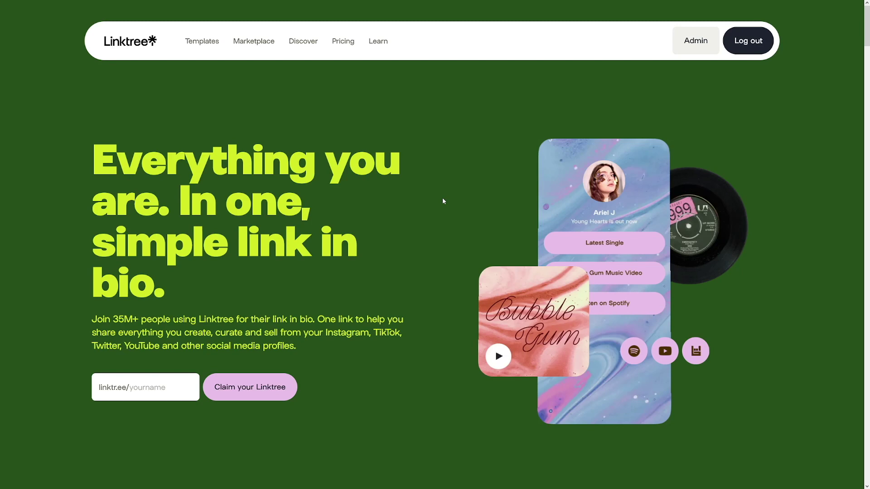
Step: Claim a Linktree, reach the admin Links dashboard, and start adding a new link
{"action": "left_click", "coordinate": [156, 388]}
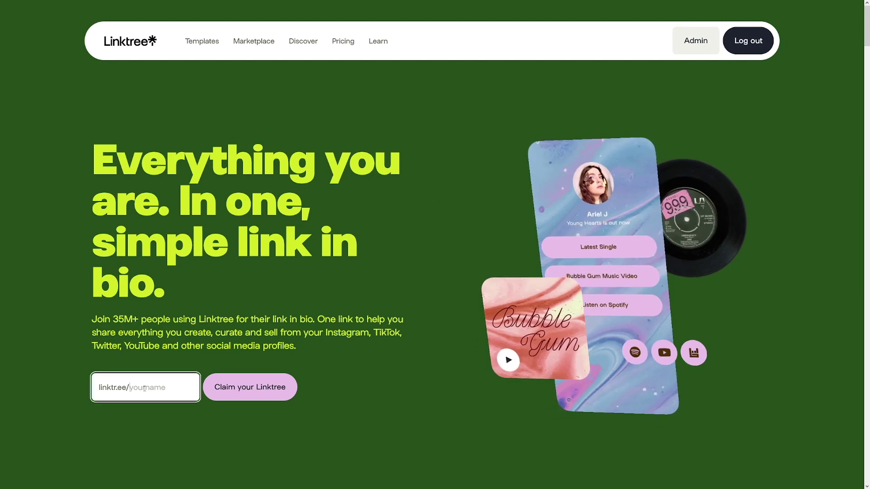
{"action": "left_click", "coordinate": [284, 393]}
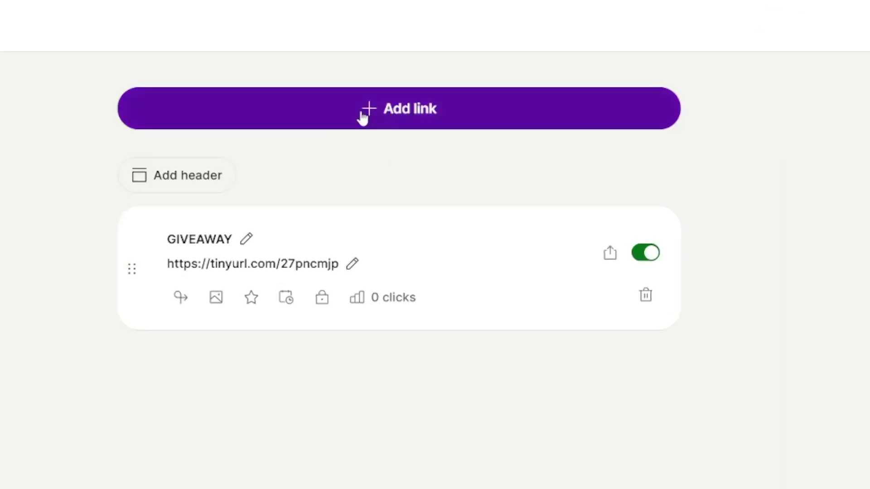
{"action": "left_click", "coordinate": [407, 113]}
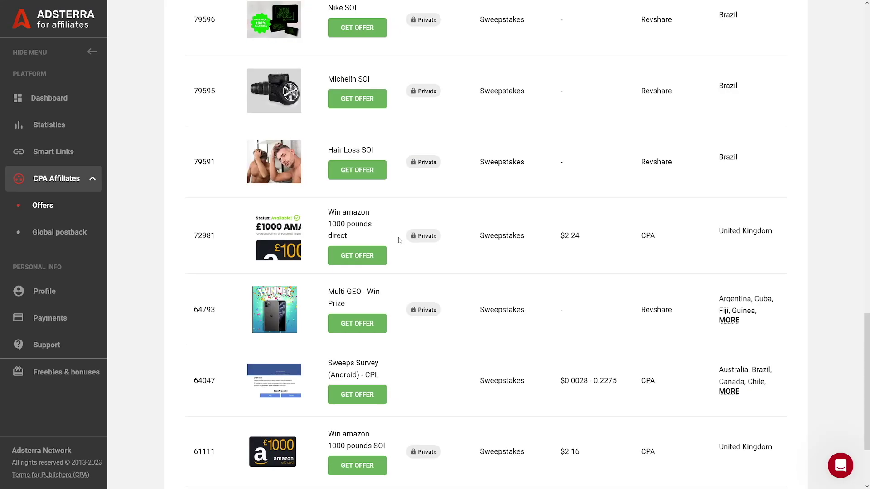
Step: Request a link for the Win amazon 1000 pounds direct offer and confirm the request was sent
{"action": "left_click", "coordinate": [351, 256]}
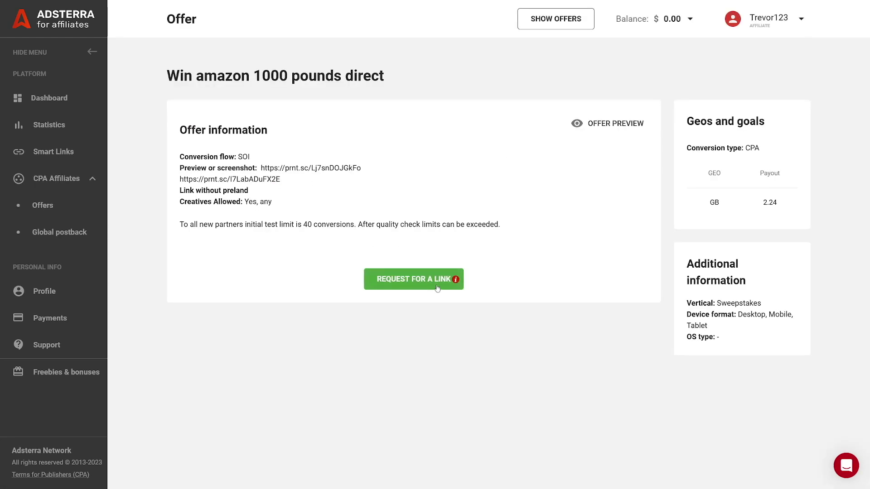
{"action": "left_click", "coordinate": [422, 281]}
{"action": "left_click_drag", "start_coordinate": [329, 219], "coordinate": [425, 233]}
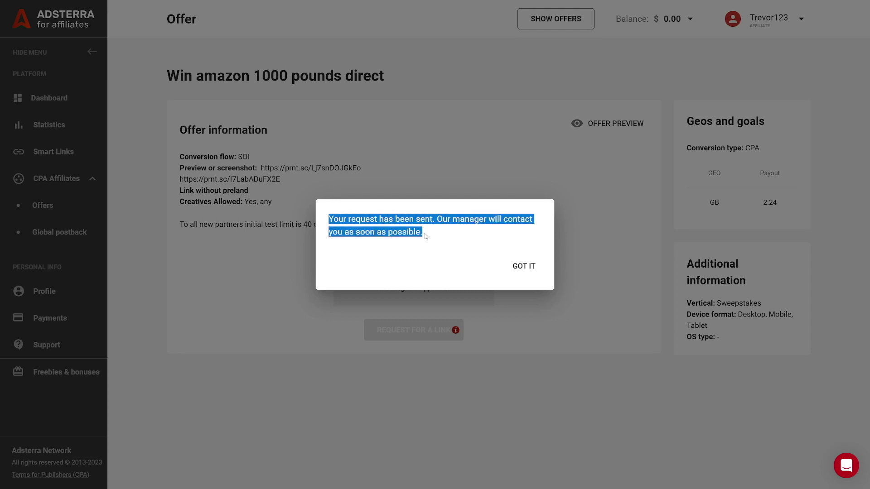
{"action": "left_click", "coordinate": [425, 233]}
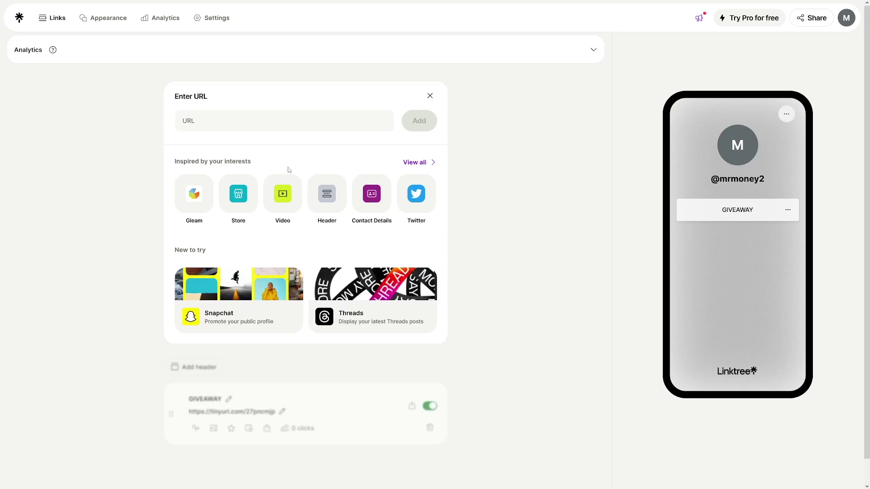
{"action": "left_click", "coordinate": [224, 124]}
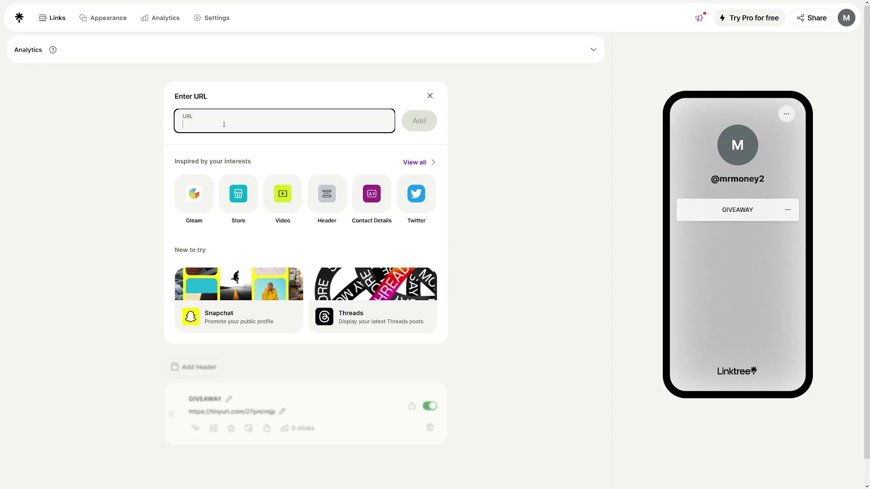